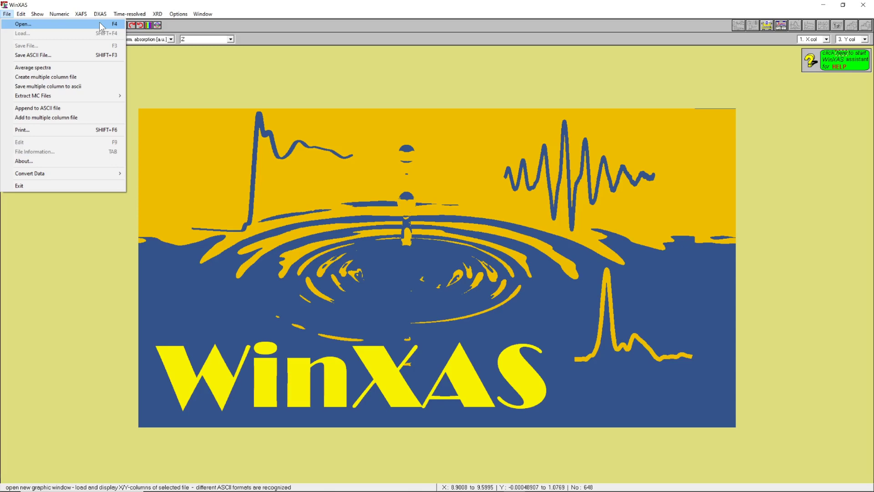
- Open Cu_Cluster_1.fio from #1_Raw_Data and calculate its XAS spectrum in log(i0/i1) transmission mode, using columns 1, 3, 4 and 5
{"action": "left_click", "coordinate": [101, 26]}
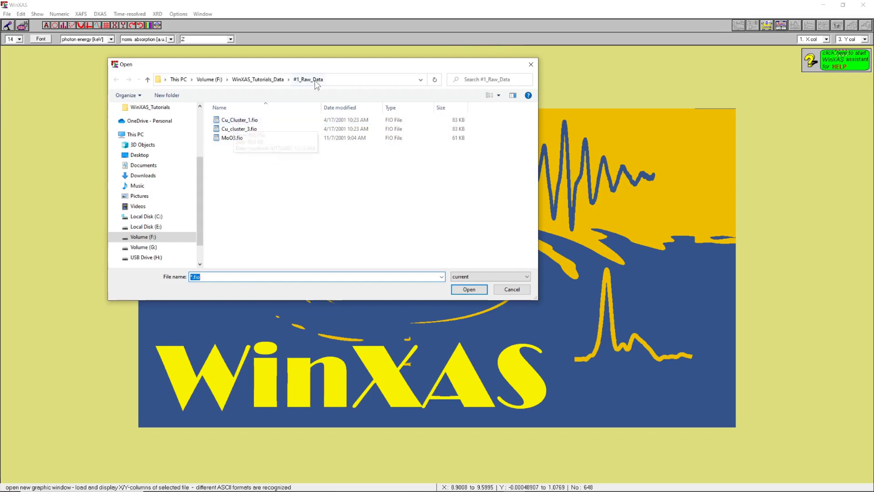
{"action": "left_click", "coordinate": [233, 120]}
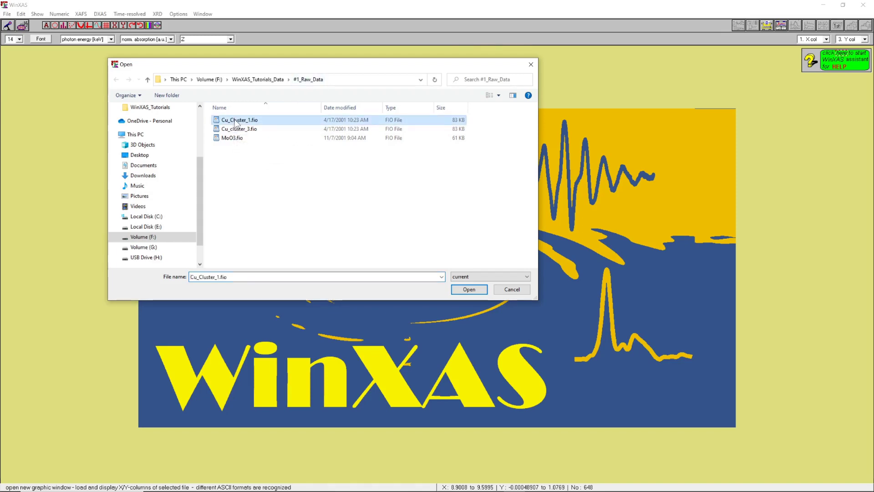
{"action": "left_click", "coordinate": [470, 290]}
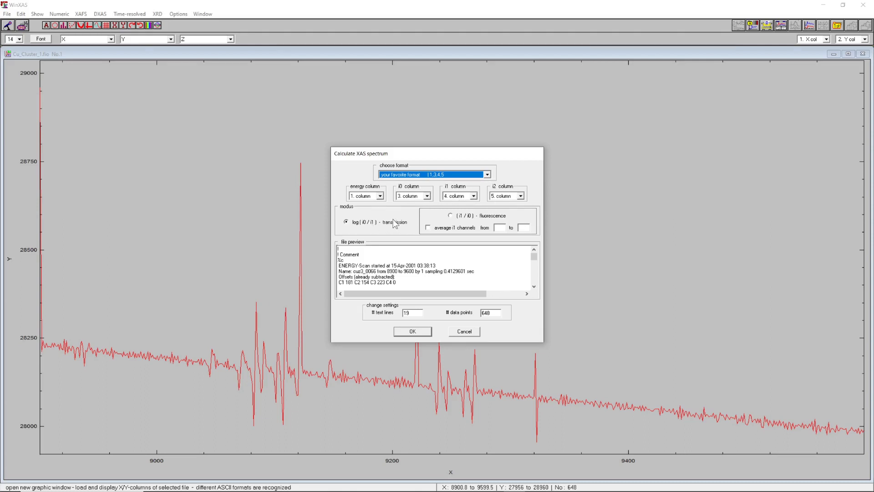
{"action": "left_click", "coordinate": [412, 331]}
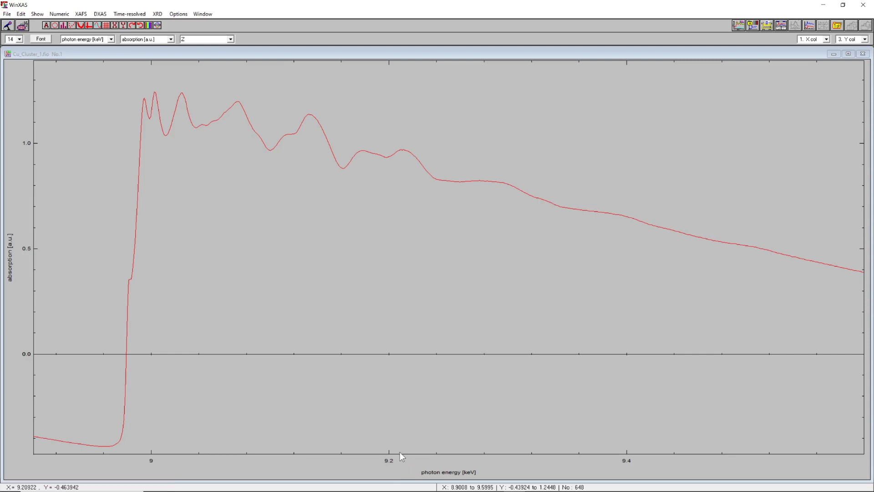
- Convert the energy axis from keV to eV by multiplying the abscissa with a factor of 1000
{"action": "left_click", "coordinate": [21, 14]}
{"action": "mouse_move", "coordinate": [20, 14]}
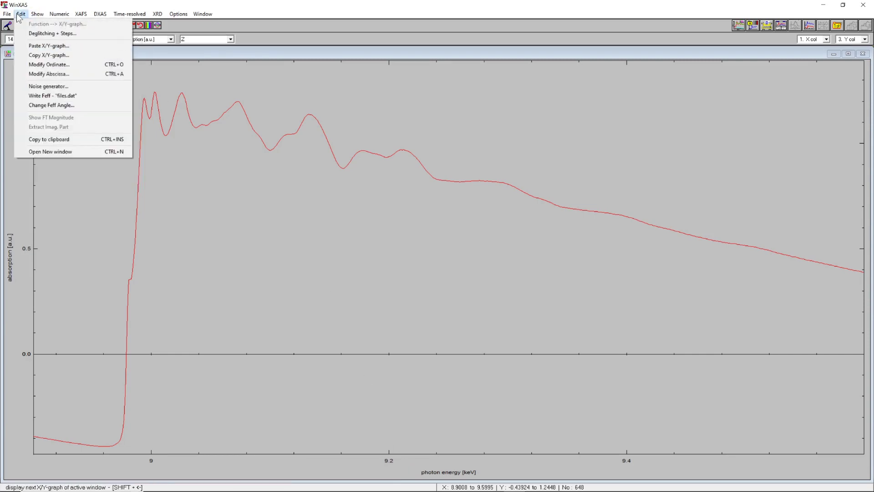
{"action": "left_click", "coordinate": [47, 74]}
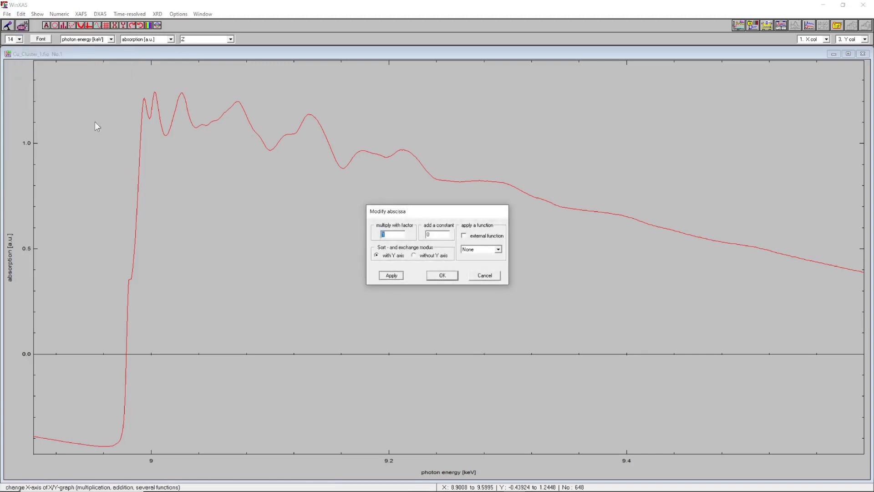
{"action": "left_click", "coordinate": [394, 234]}
{"action": "type", "text": "000"}
{"action": "left_click", "coordinate": [439, 274]}
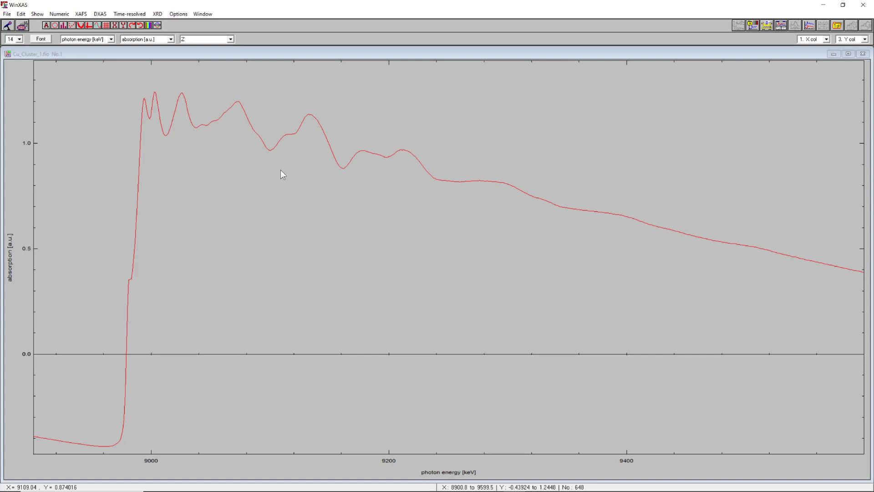
- Close the current spectrum, filter the raw data folder for *.asc files, and open Cu_Cluster_1.asc
{"action": "left_click", "coordinate": [863, 54]}
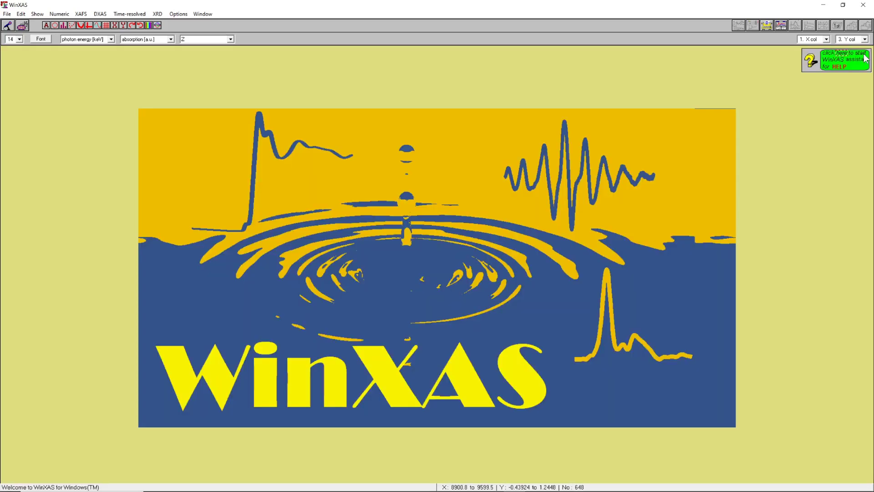
{"action": "left_click", "coordinate": [7, 14]}
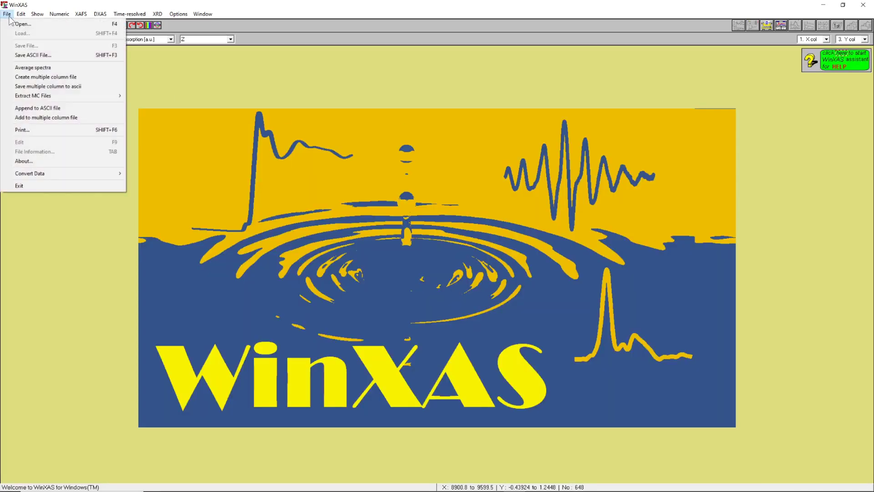
{"action": "left_click", "coordinate": [21, 25]}
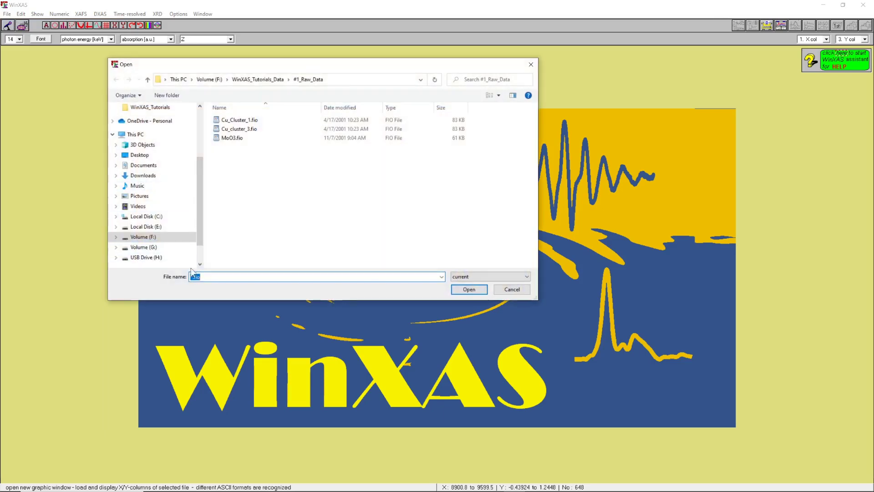
{"action": "key", "text": "BackSpace"}
{"action": "key", "text": "BackSpace"}
{"action": "key", "text": "BackSpace"}
{"action": "type", "text": "asc"}
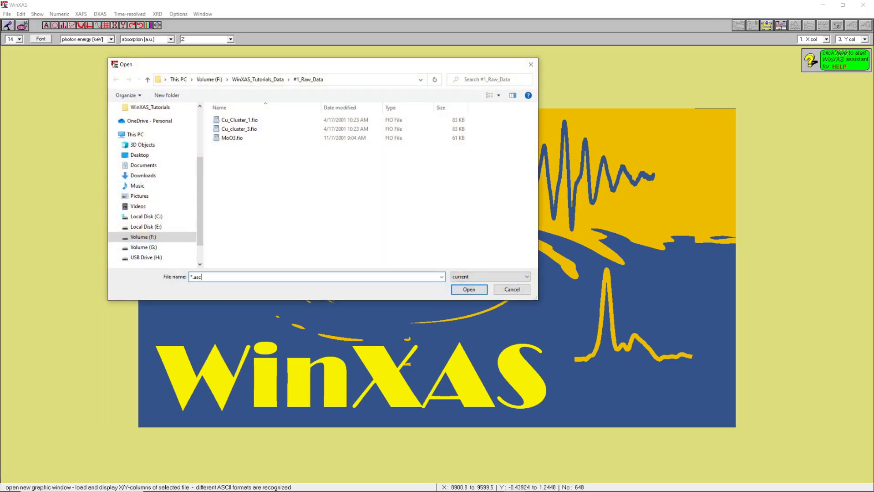
{"action": "key", "text": "Return"}
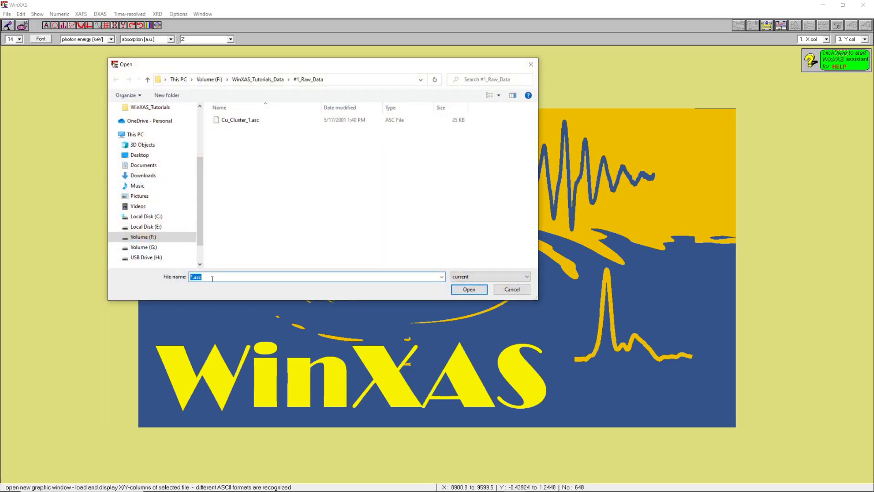
{"action": "left_click", "coordinate": [239, 120]}
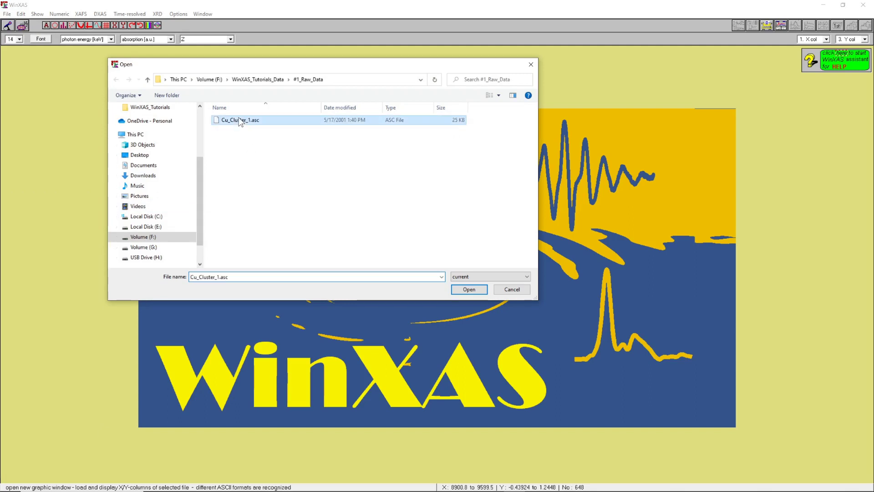
{"action": "left_click", "coordinate": [472, 289]}
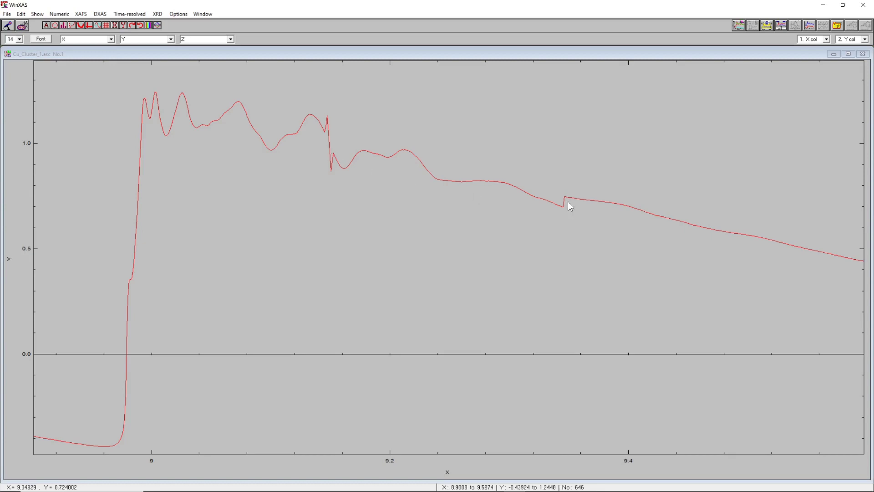
- Display the spectrum's individual data points and start Deglitching + Steps with a polynomial of degree 3
{"action": "left_click", "coordinate": [54, 25]}
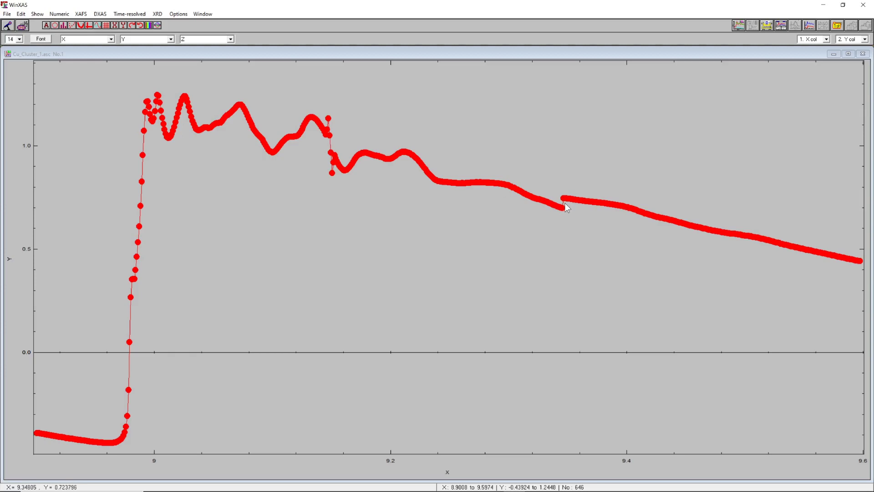
{"action": "left_click", "coordinate": [21, 14]}
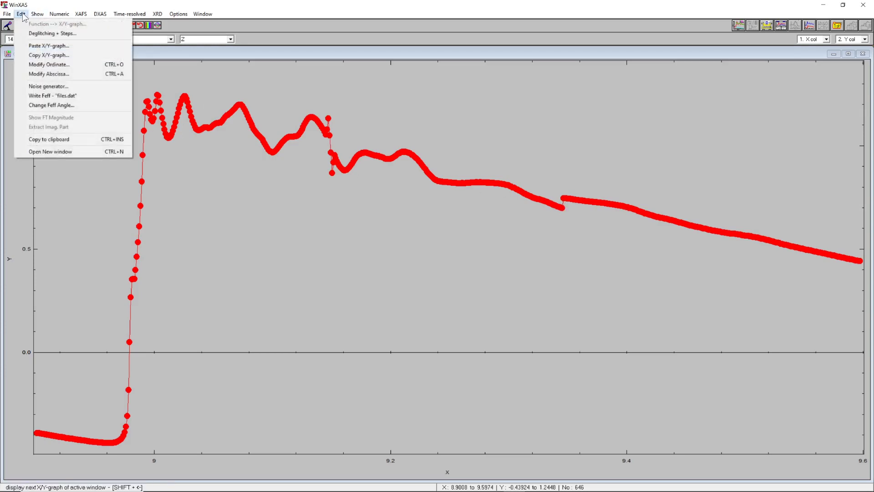
{"action": "left_click", "coordinate": [45, 34]}
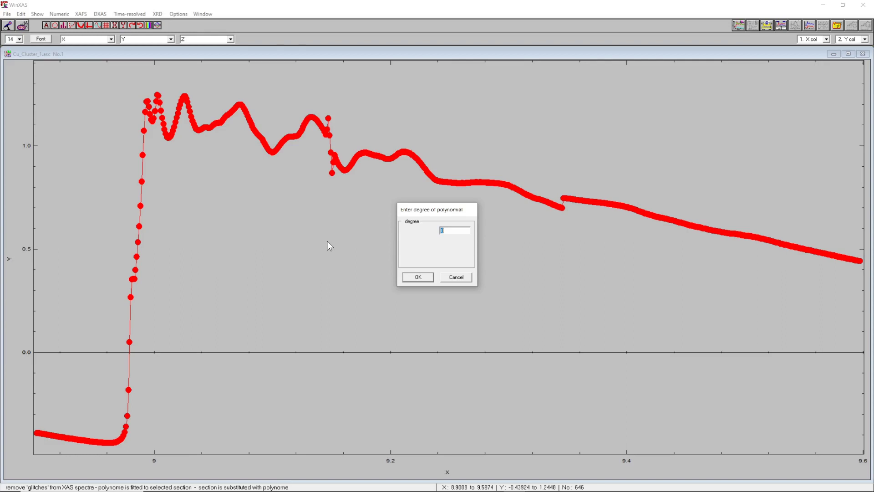
{"action": "type", "text": "3"}
{"action": "left_click", "coordinate": [416, 277]}
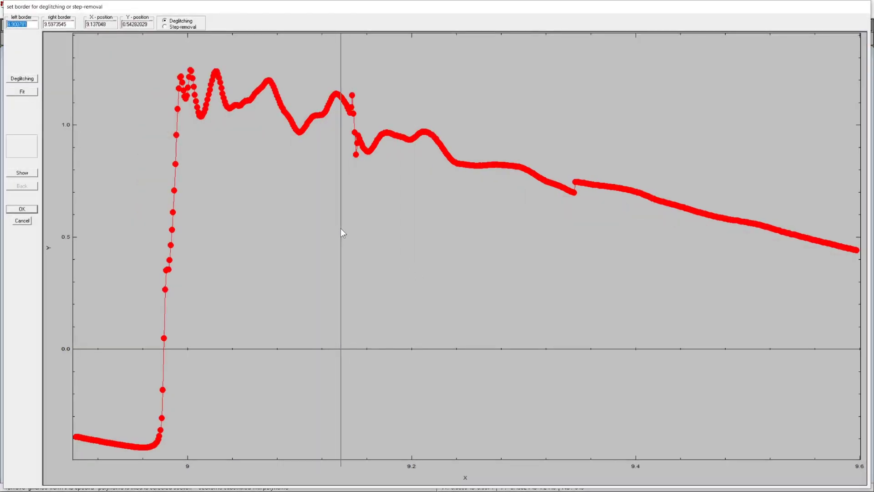
- Enlarge the glitch near 9.15 keV and mark only its distorted points, with borders at about 9.1463 and 9.1516
{"action": "left_click_drag", "start_coordinate": [336, 165], "coordinate": [369, 175]}
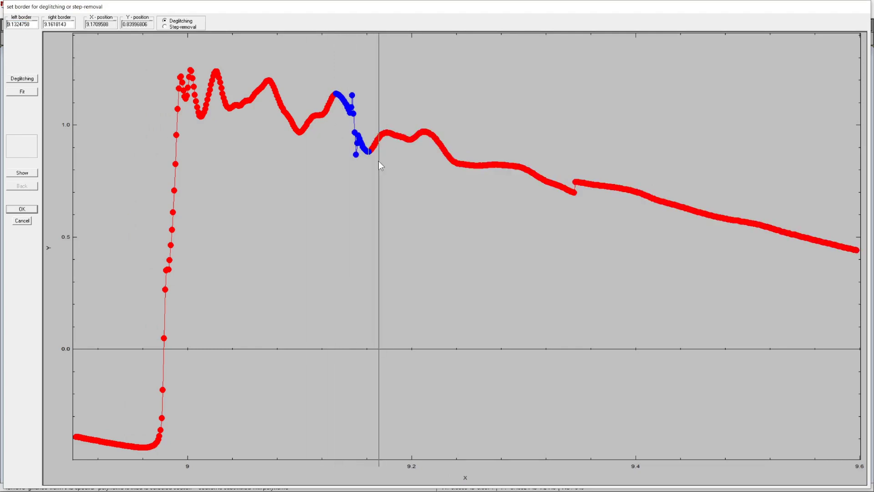
{"action": "left_click", "coordinate": [22, 173]}
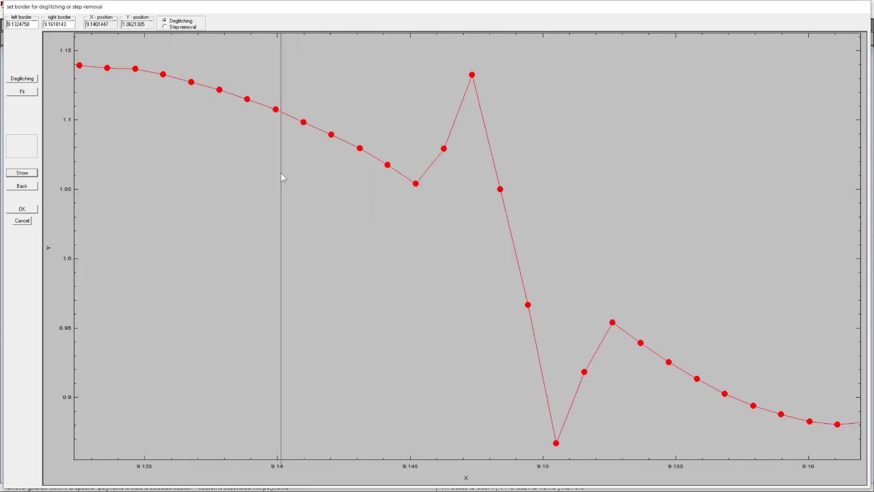
{"action": "left_click_drag", "start_coordinate": [301, 178], "coordinate": [699, 271]}
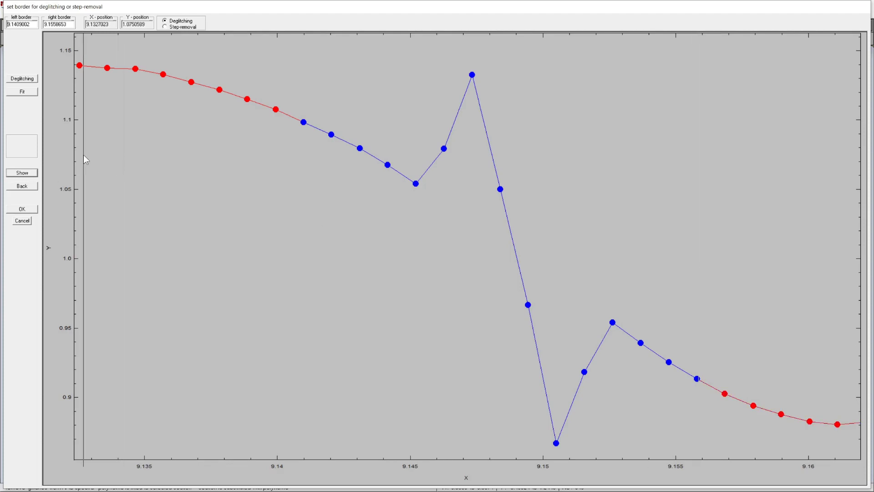
{"action": "left_click", "coordinate": [22, 173]}
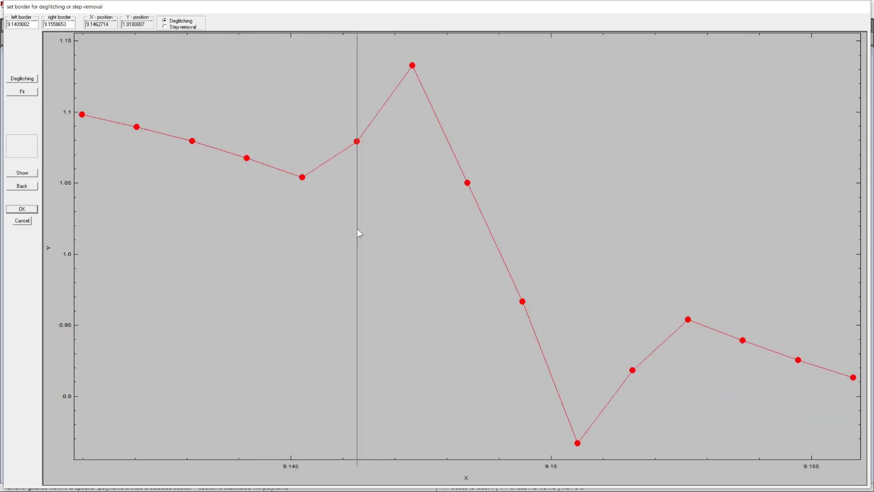
{"action": "left_click", "coordinate": [358, 229]}
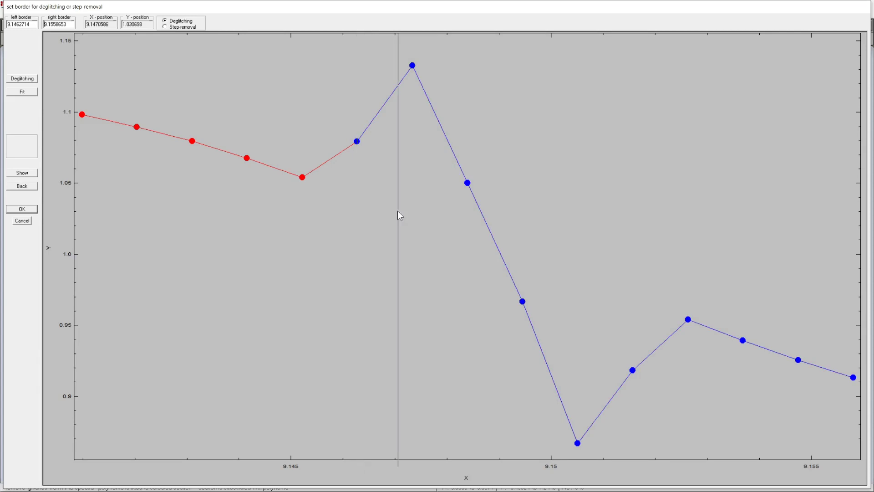
{"action": "left_click", "coordinate": [634, 255]}
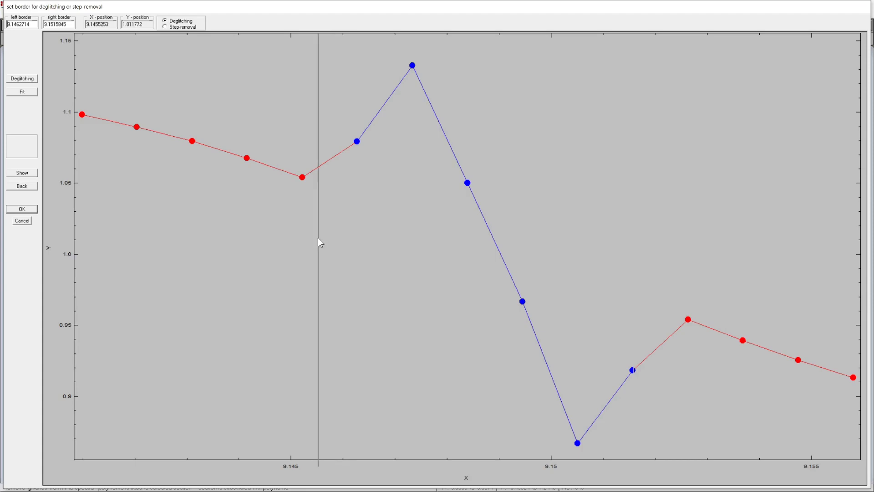
- Fit the polynomial across the marked glitch, replace the distorted points with it, and return to the full spectrum
{"action": "left_click", "coordinate": [23, 90]}
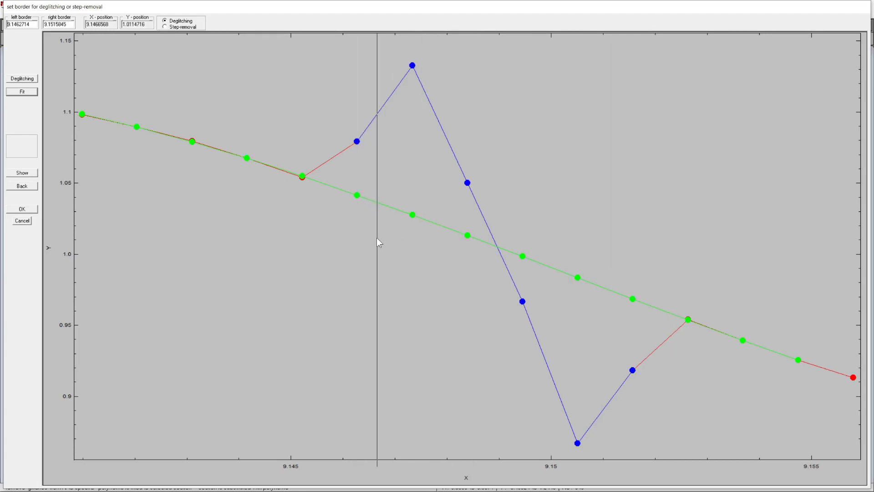
{"action": "left_click", "coordinate": [22, 78]}
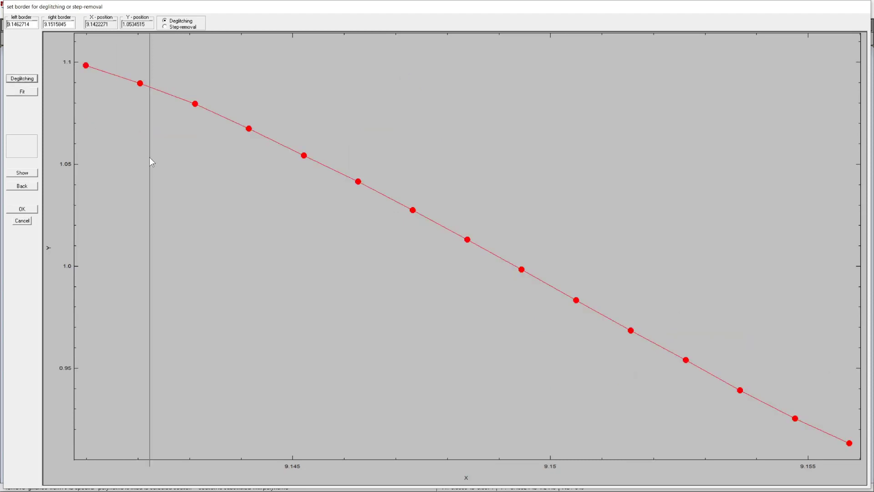
{"action": "left_click", "coordinate": [23, 186]}
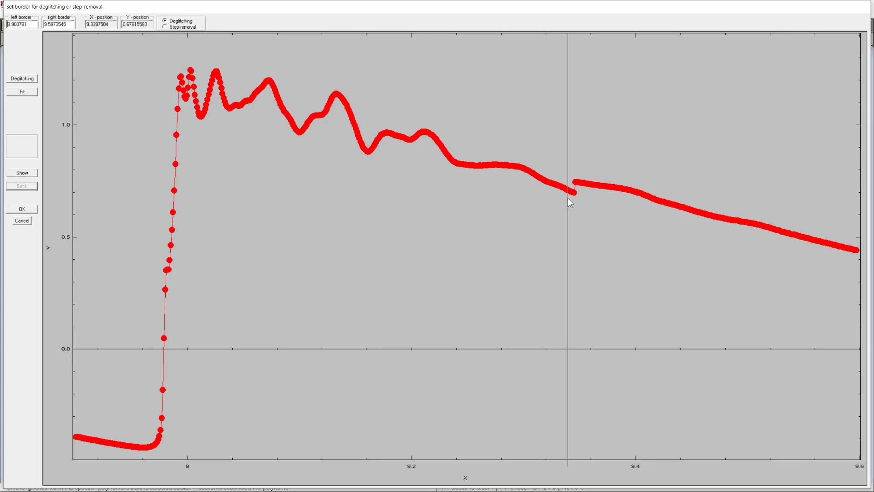
- Switch to step removal and bracket the jump near 9.345 keV, with borders at about 9.3453 and 9.3464
{"action": "left_click", "coordinate": [175, 26]}
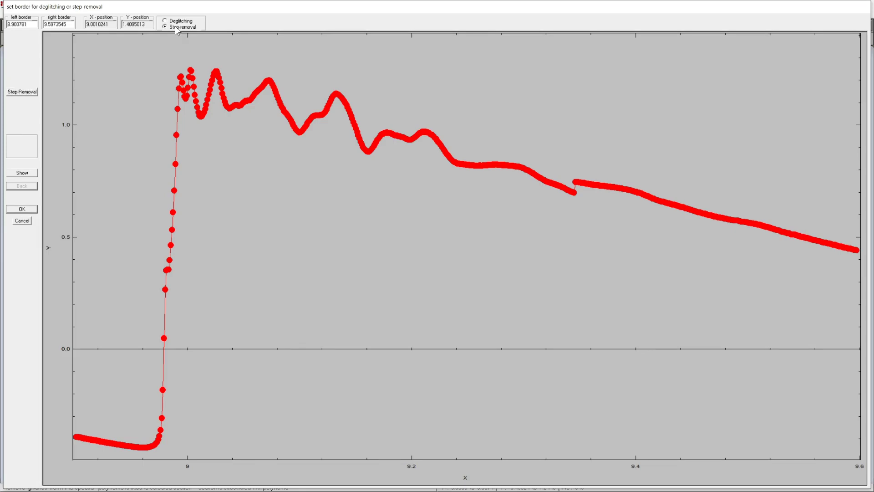
{"action": "left_click", "coordinate": [558, 166]}
{"action": "left_click", "coordinate": [594, 173]}
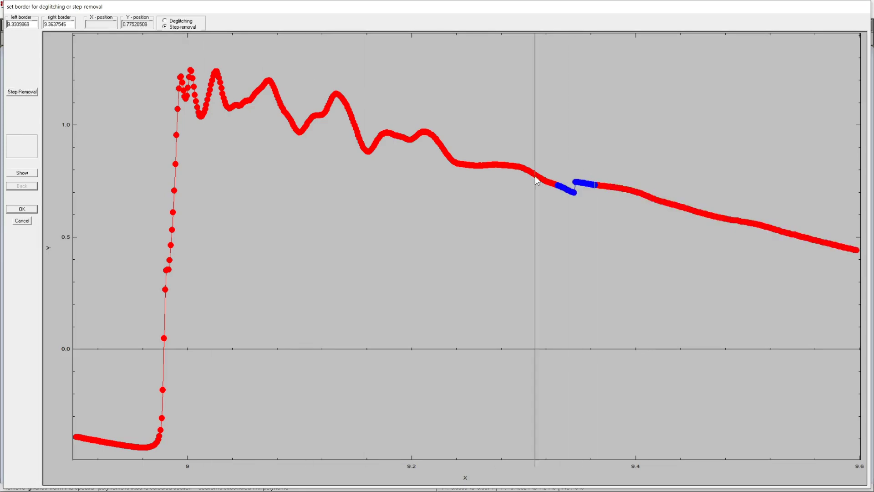
{"action": "left_click", "coordinate": [19, 176]}
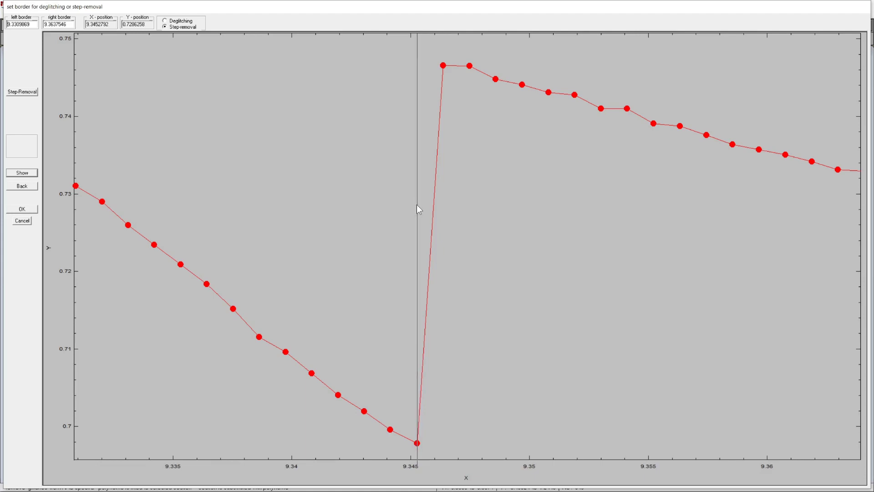
{"action": "left_click", "coordinate": [417, 208]}
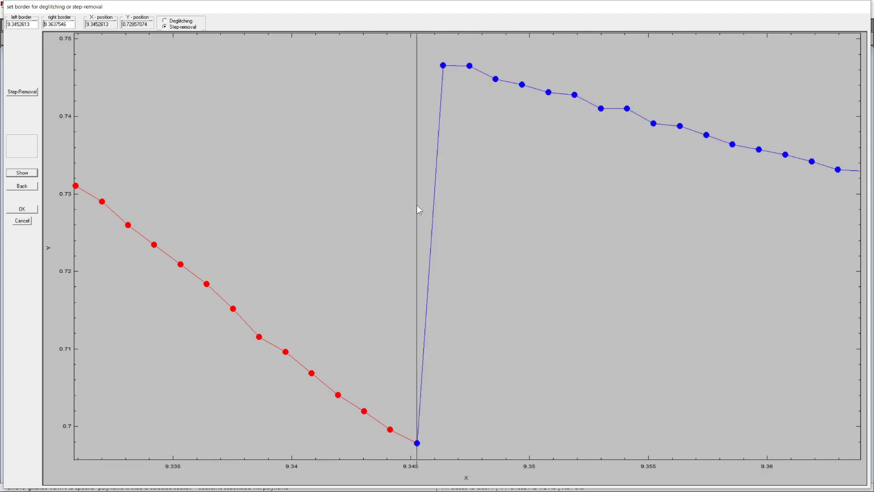
{"action": "left_click", "coordinate": [444, 206]}
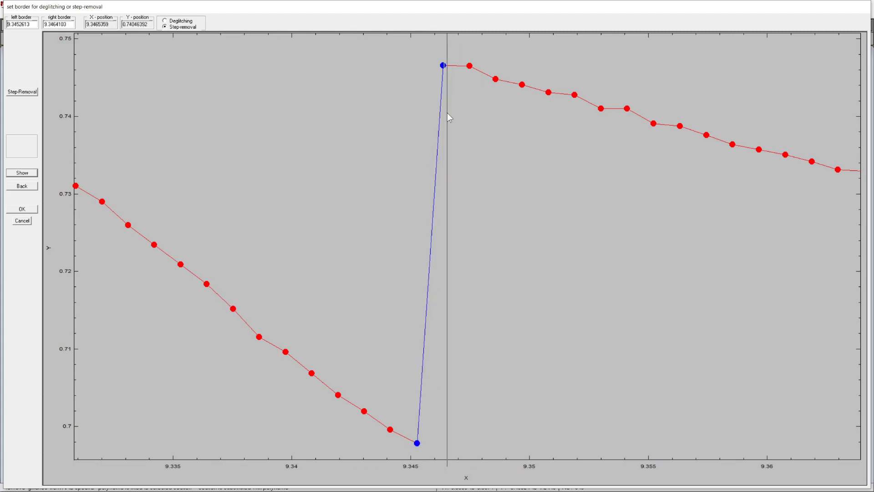
- Remove the bracketed step and accept the corrected spectrum, displaying it as a plain line without data-point markers
{"action": "left_click", "coordinate": [22, 91]}
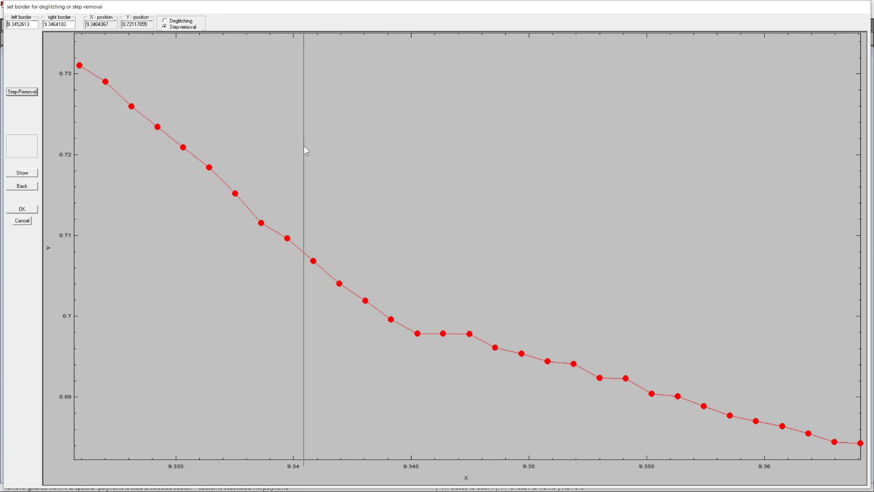
{"action": "left_click", "coordinate": [22, 209]}
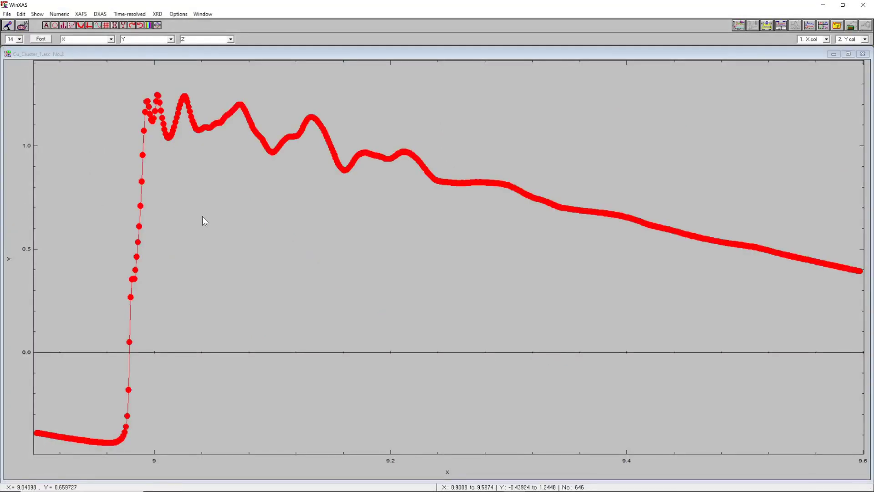
{"action": "left_click", "coordinate": [55, 25]}
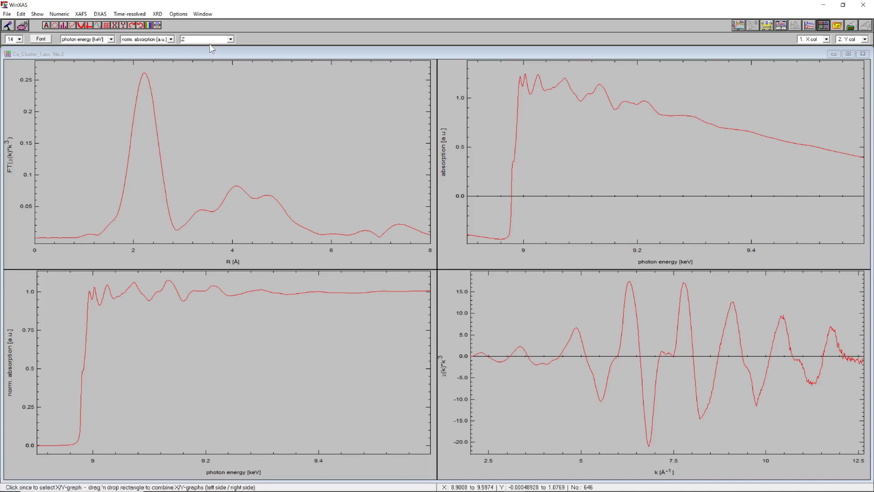
- Bring up the file selection for a new graphic window and list only the raw data files matching *.fio
{"action": "left_click", "coordinate": [7, 14]}
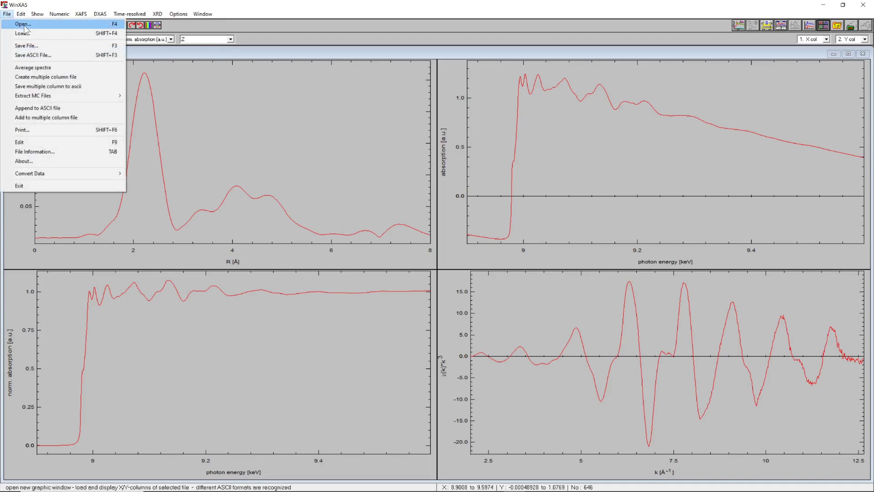
{"action": "left_click", "coordinate": [24, 24]}
{"action": "type", "text": "*.as"}
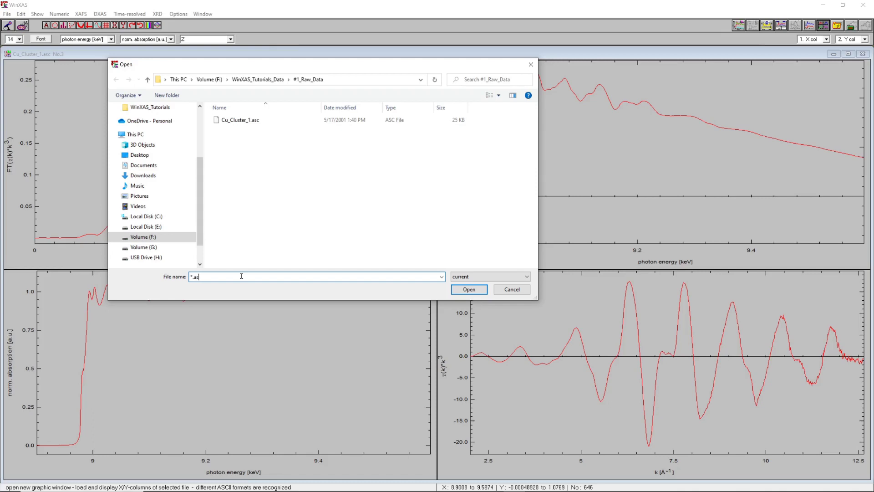
{"action": "key", "text": "BackSpace"}
{"action": "key", "text": "BackSpace"}
{"action": "type", "text": "fio"}
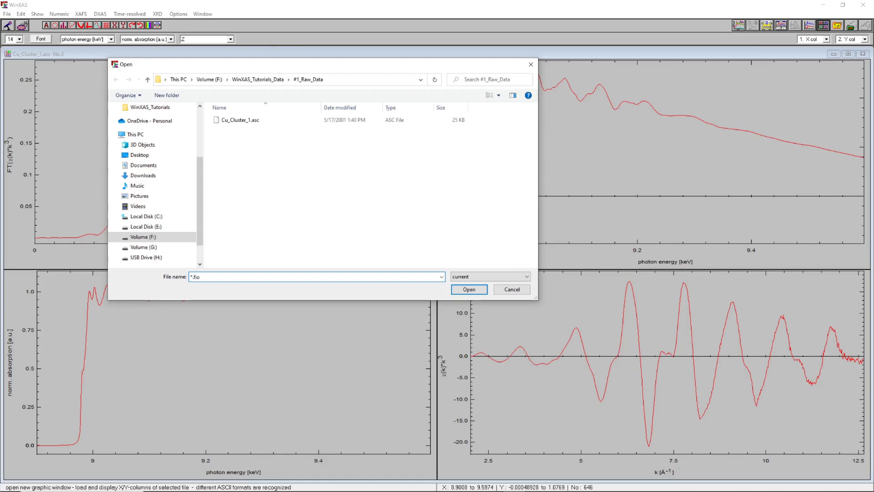
{"action": "key", "text": "Return"}
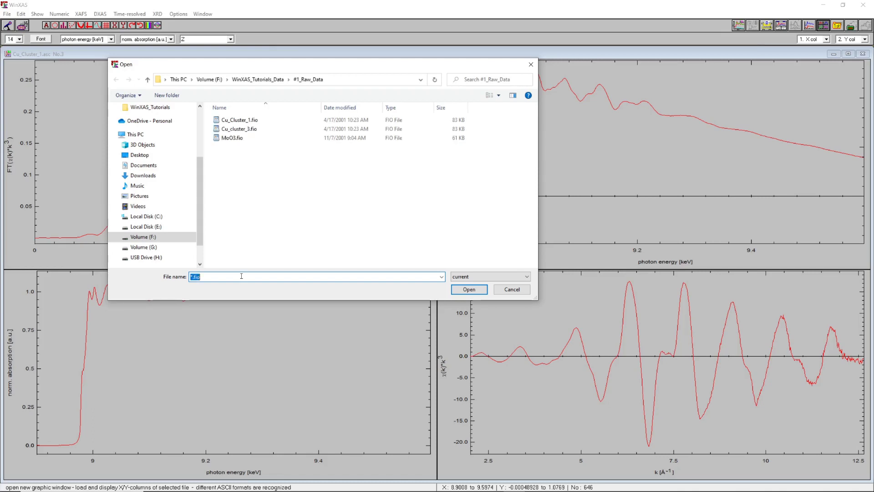
- Load Cu_Cluster_1.fio and calculate its transmission spectrum, log(i0/i1), using energy column 1, i0 column 3, i1 column 4 and i2 column 5
{"action": "left_click", "coordinate": [245, 121]}
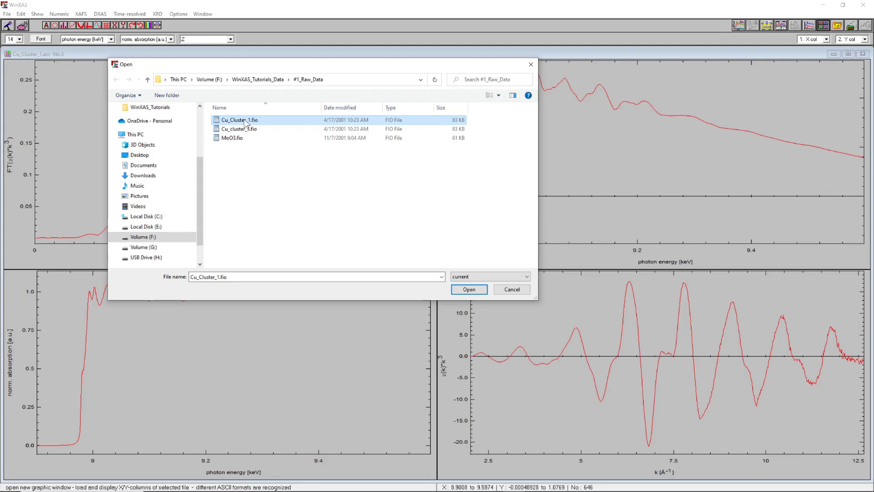
{"action": "left_click", "coordinate": [470, 290]}
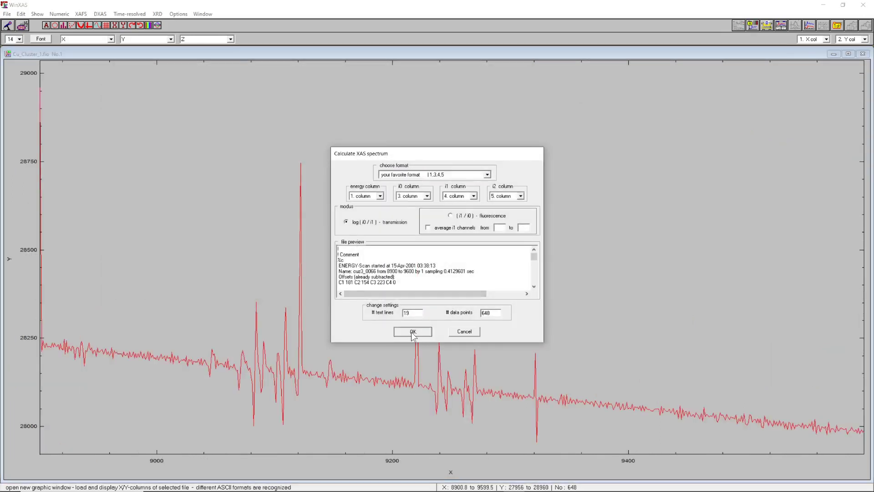
{"action": "left_click", "coordinate": [413, 332]}
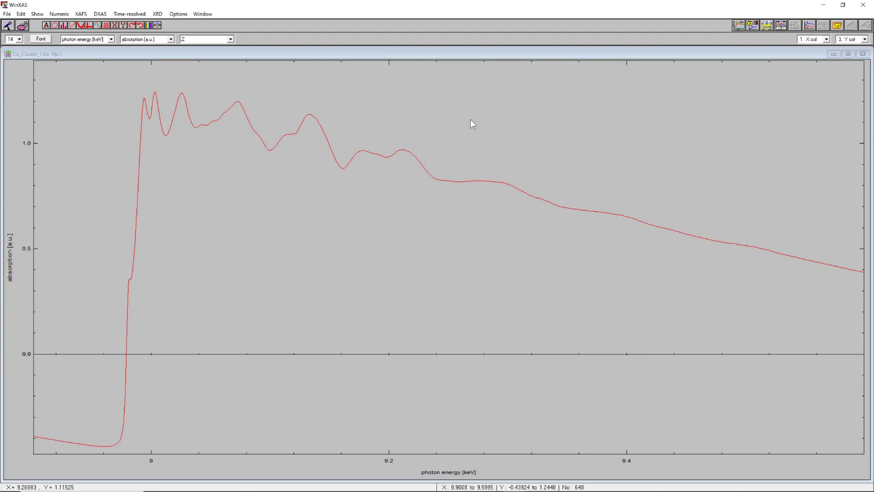
- Arrange both data windows side by side and process the new spectrum through to normalized absorption, χ(k)*k^3 and Fourier transform graphs
{"action": "left_click", "coordinate": [781, 26]}
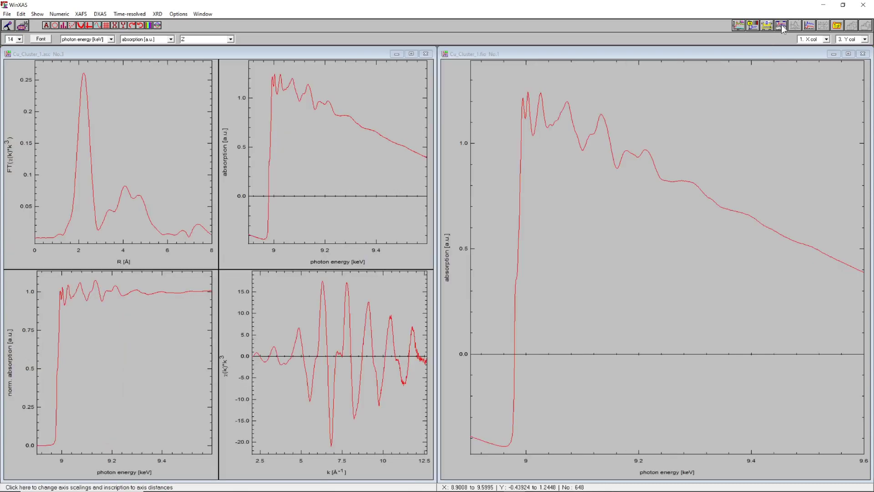
{"action": "left_click", "coordinate": [739, 25]}
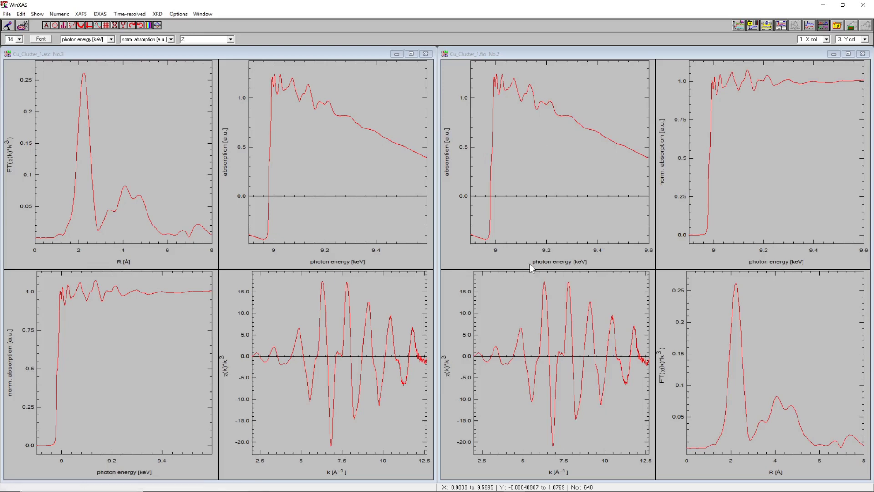
- Overlay the χ(k)*k^3 curve of Cu_Cluster_1.fio on the matching graph in the Cu_Cluster_1.asc window
{"action": "left_click_drag", "start_coordinate": [501, 362], "coordinate": [259, 348]}
{"action": "double_click", "coordinate": [297, 335]}
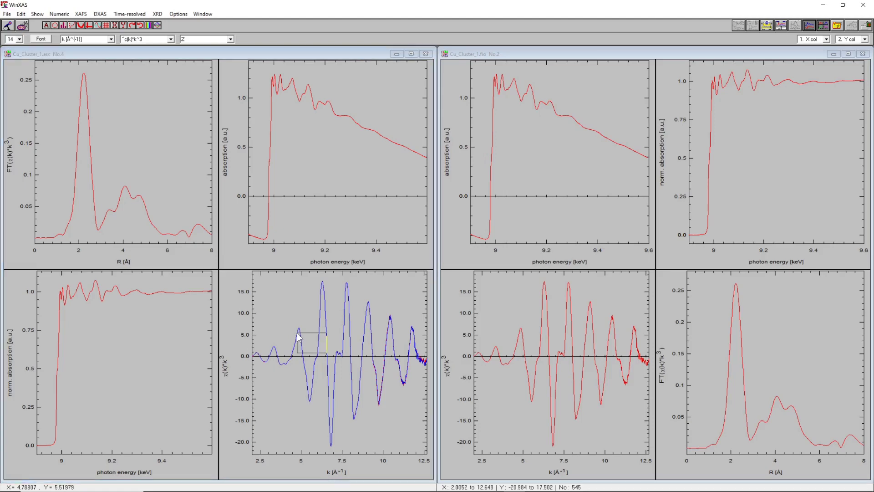